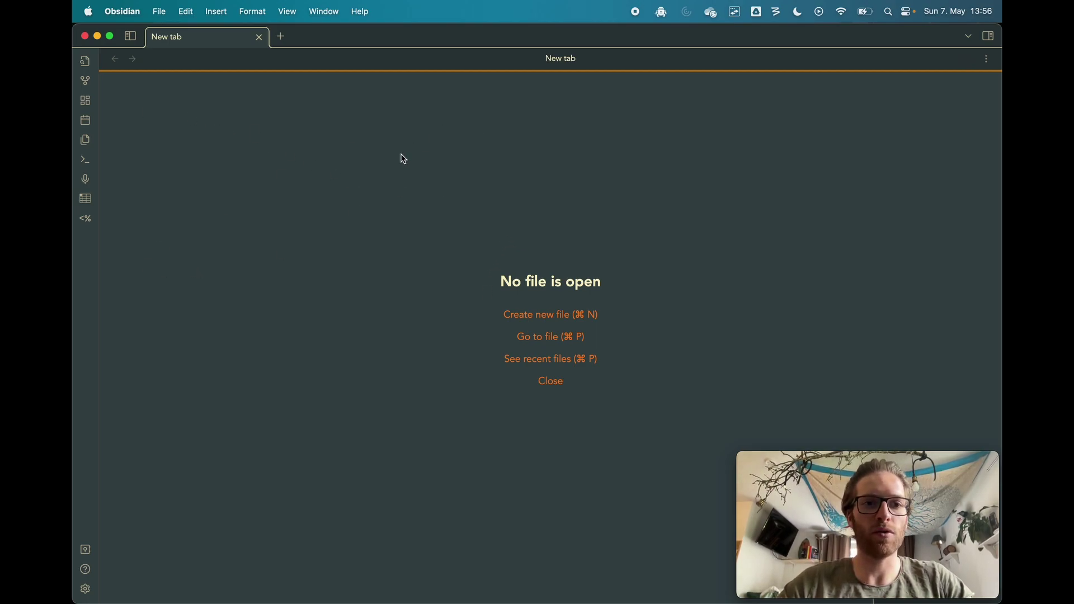
{"action": "left_click", "coordinate": [85, 84]}
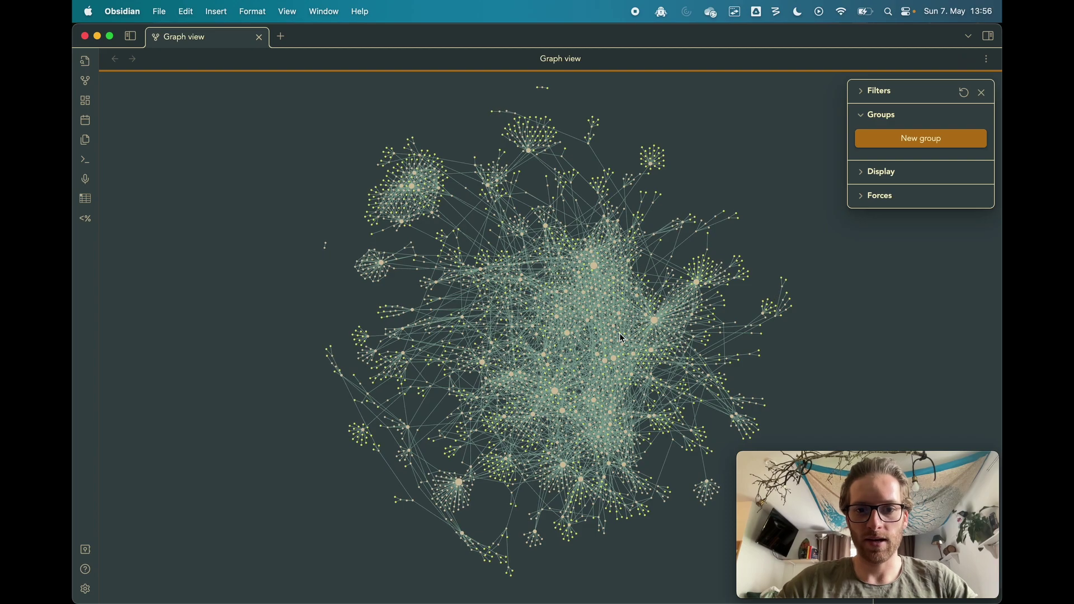
{"action": "scroll", "coordinate": [623, 338], "scroll_direction": "up", "scroll_amount": 2}
{"action": "scroll", "coordinate": [623, 338], "scroll_direction": "up", "scroll_amount": 10}
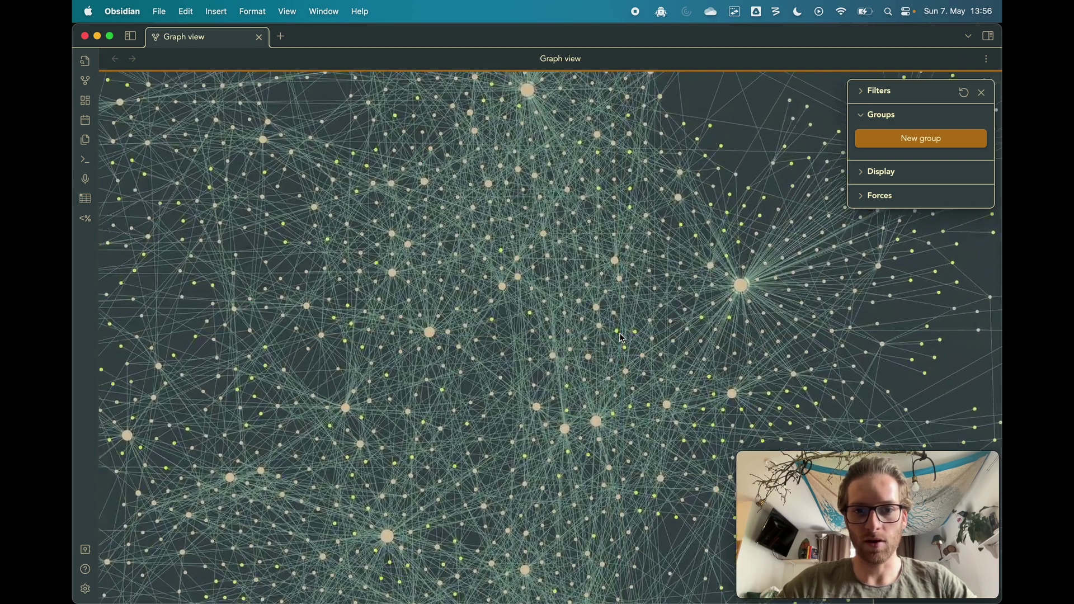
{"action": "scroll", "coordinate": [622, 338], "scroll_direction": "down", "scroll_amount": 10}
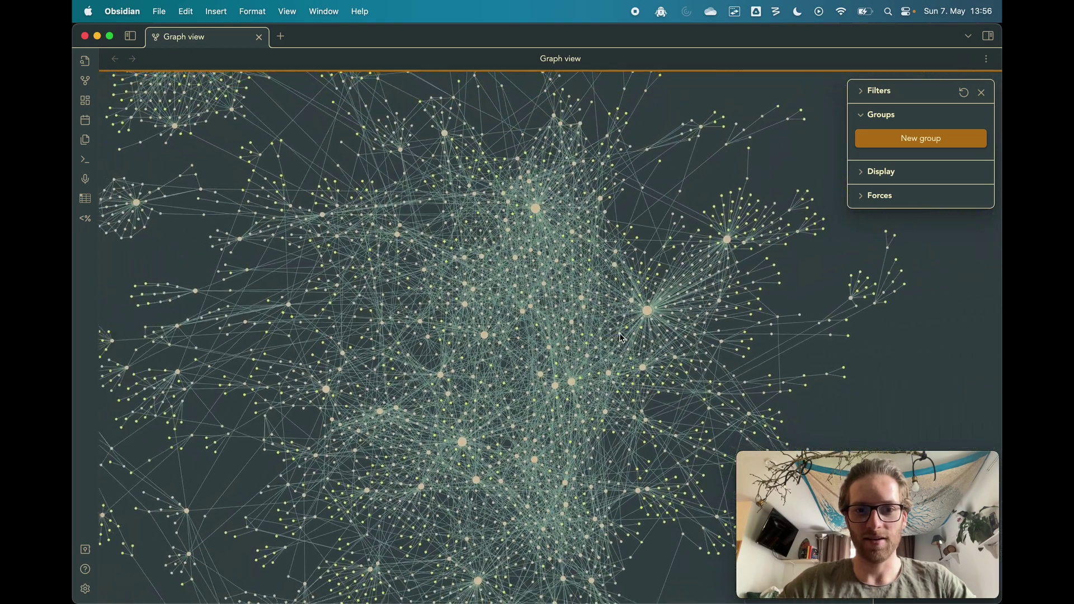
{"action": "scroll", "coordinate": [710, 324], "scroll_direction": "down", "scroll_amount": 3}
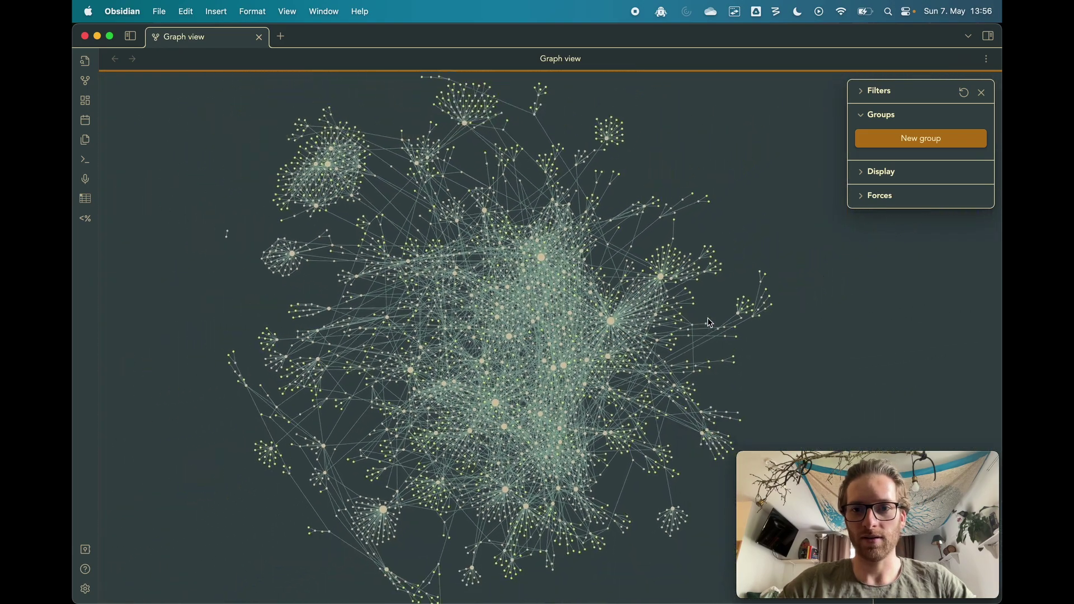
Glance at the Forces settings, then shrink nodes to tiny dots with Display's Node size slider.
{"action": "left_click", "coordinate": [876, 195]}
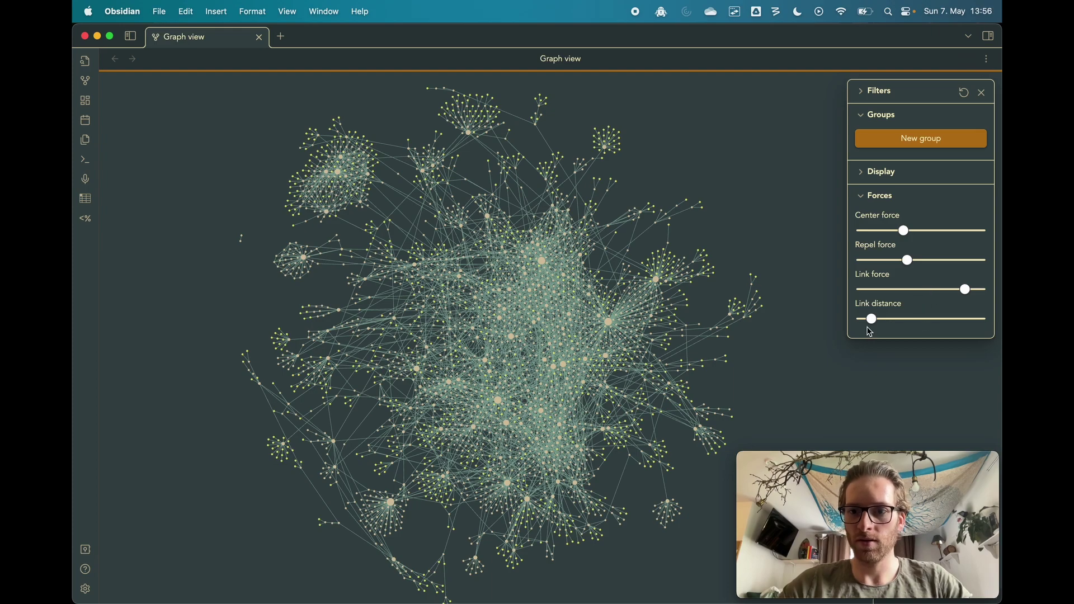
{"action": "mouse_move", "coordinate": [905, 234]}
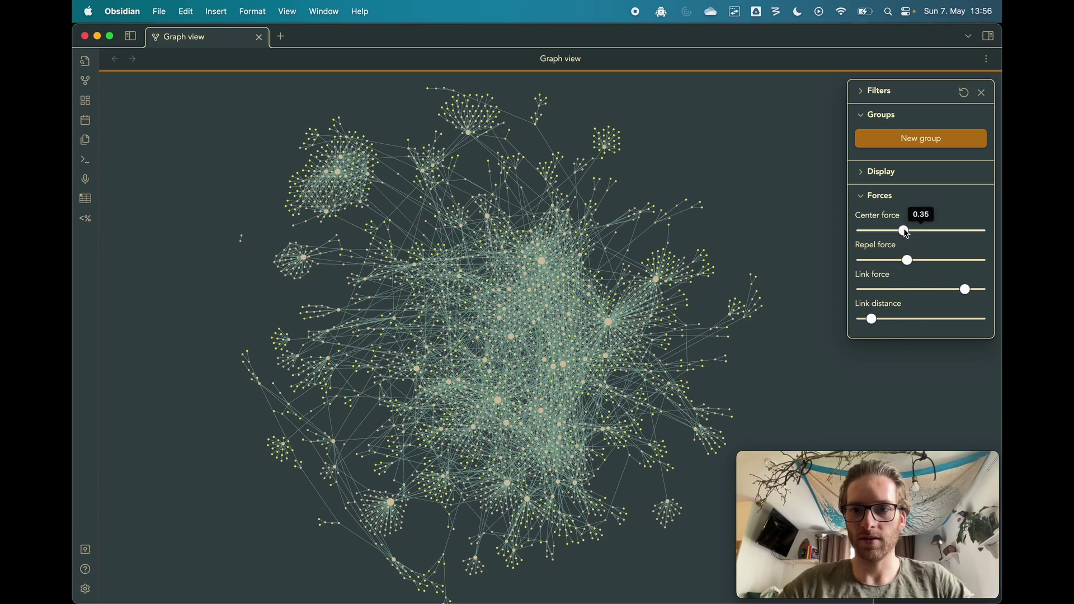
{"action": "left_click", "coordinate": [864, 200]}
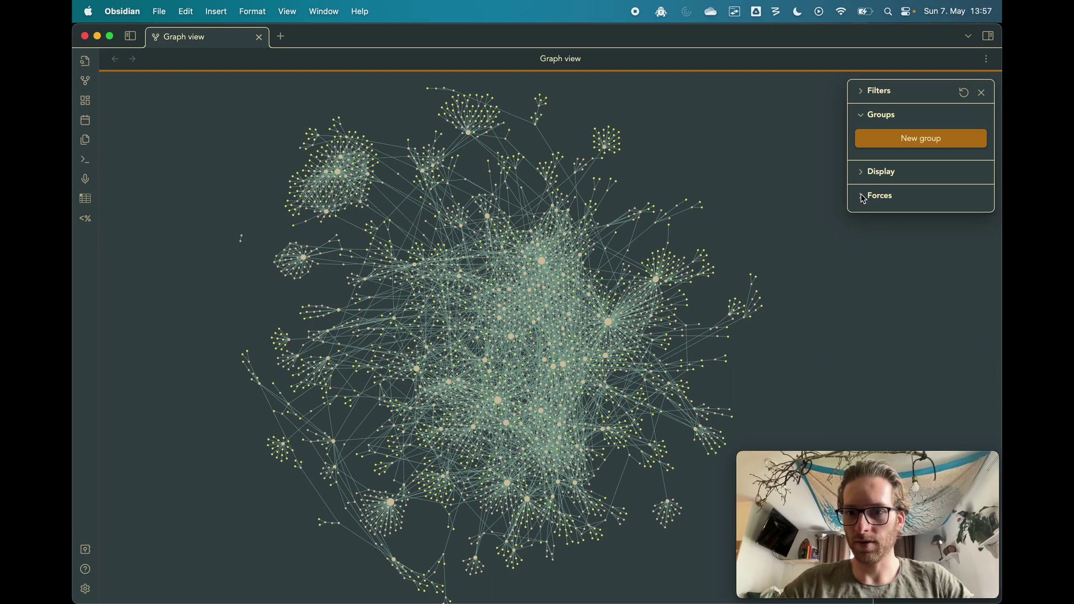
{"action": "left_click", "coordinate": [863, 173]}
{"action": "mouse_move", "coordinate": [890, 259]}
{"action": "left_click_drag", "start_coordinate": [891, 259], "coordinate": [866, 289]}
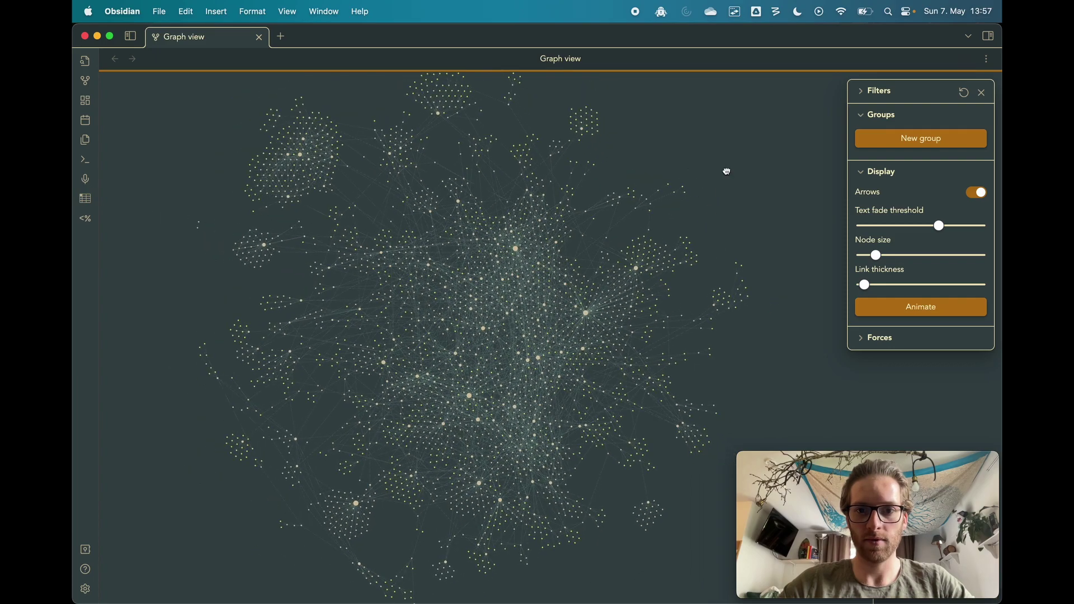
Add a new color group with the query line:(music) so music notes turn red.
{"action": "left_click", "coordinate": [943, 138]}
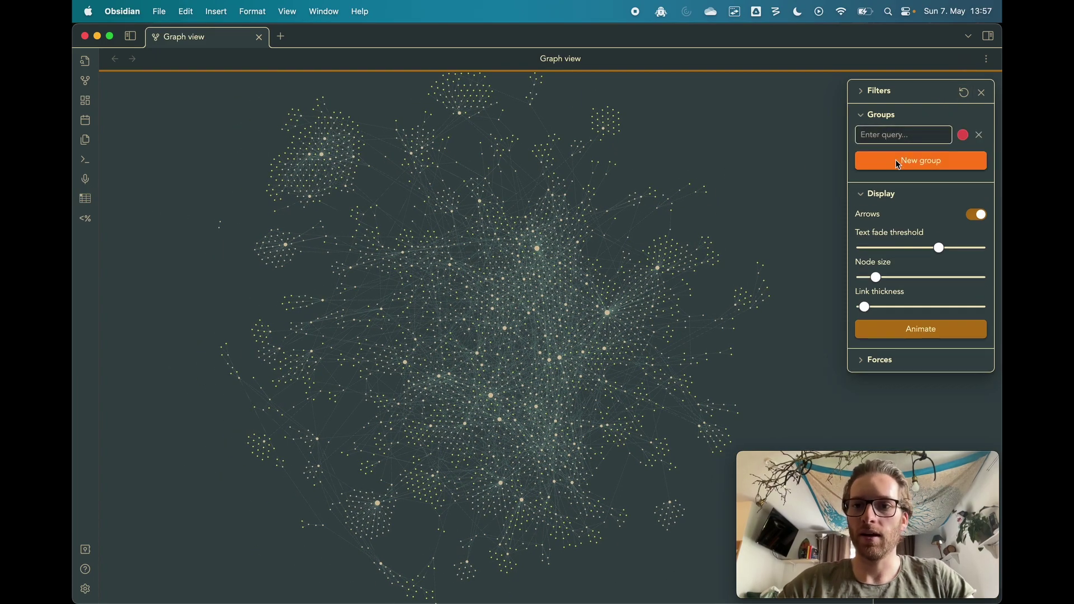
{"action": "left_click", "coordinate": [903, 136]}
{"action": "left_click", "coordinate": [828, 222]}
{"action": "type", "text": "m"}
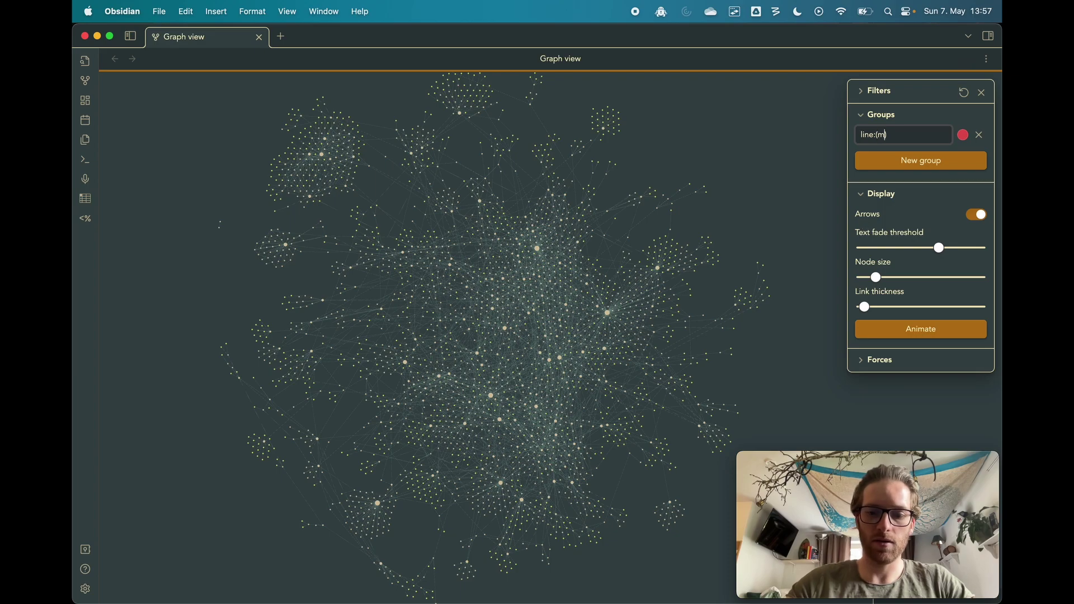
{"action": "type", "text": "sui"}
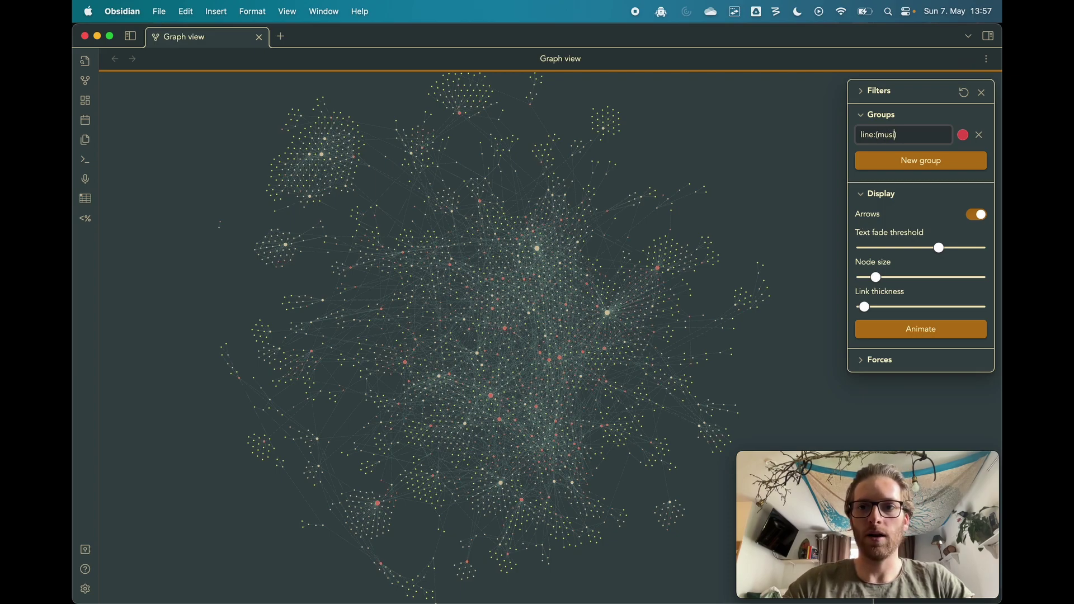
{"action": "type", "text": "c"}
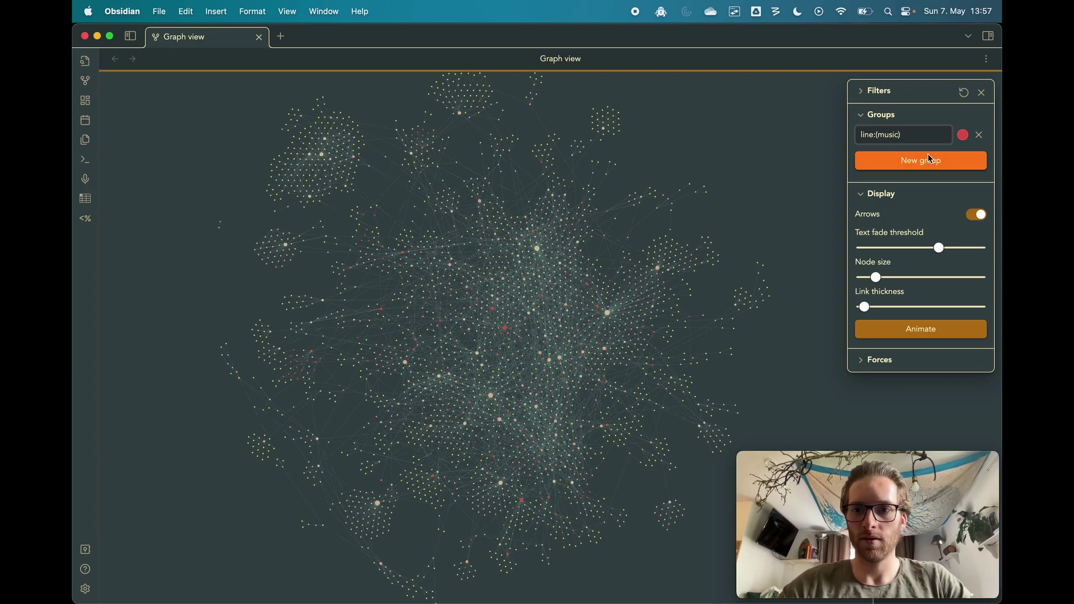
Raise node size to about 0.79, pull Music Theory and another note down-left, thicken links.
{"action": "left_click", "coordinate": [880, 278]}
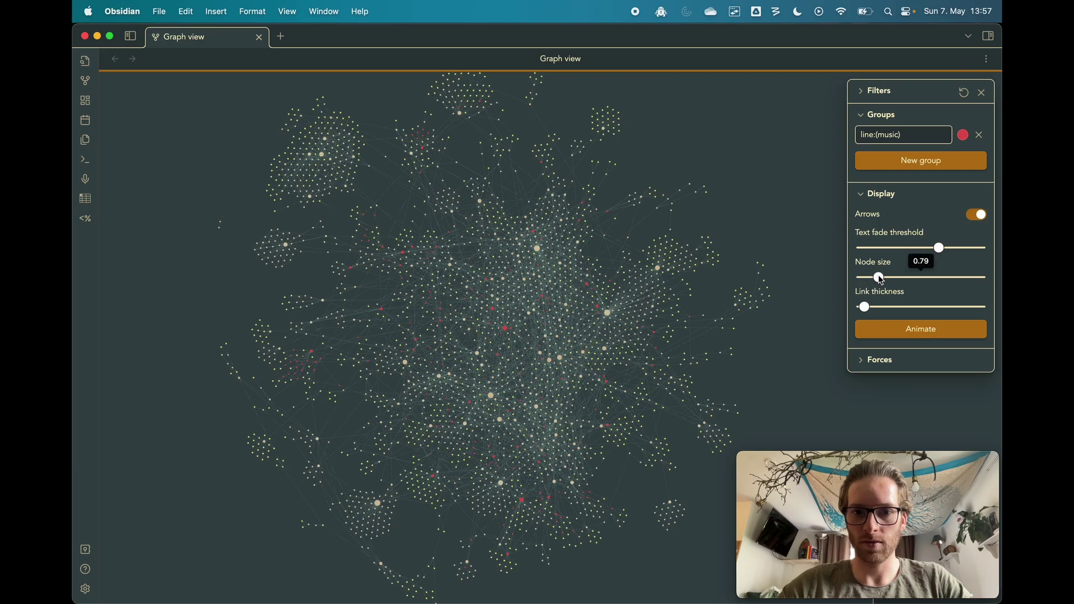
{"action": "left_click_drag", "start_coordinate": [882, 279], "coordinate": [899, 279]}
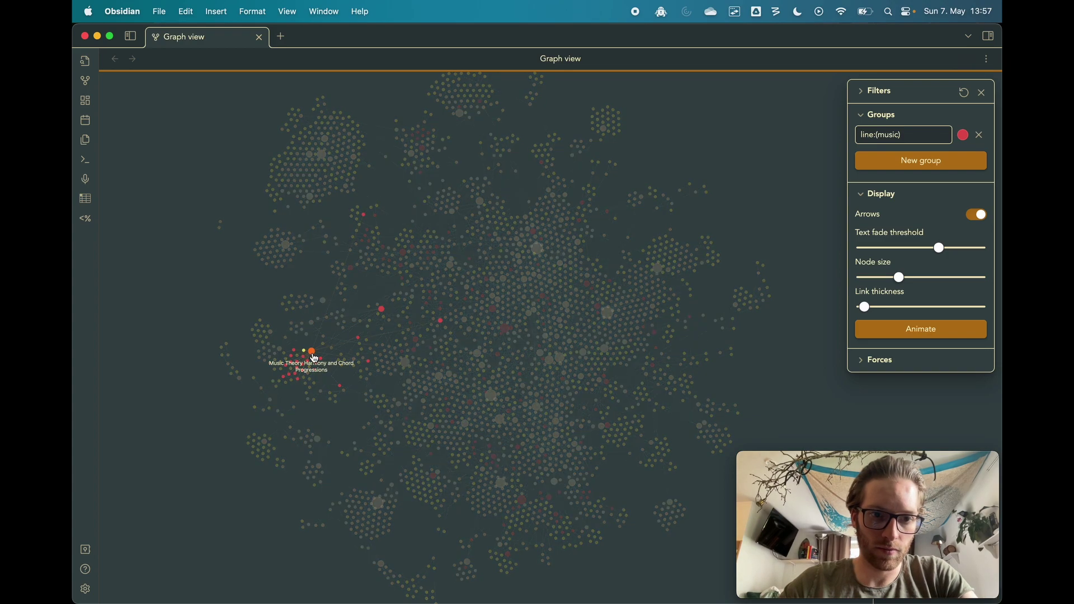
{"action": "left_click_drag", "start_coordinate": [313, 358], "coordinate": [274, 476]}
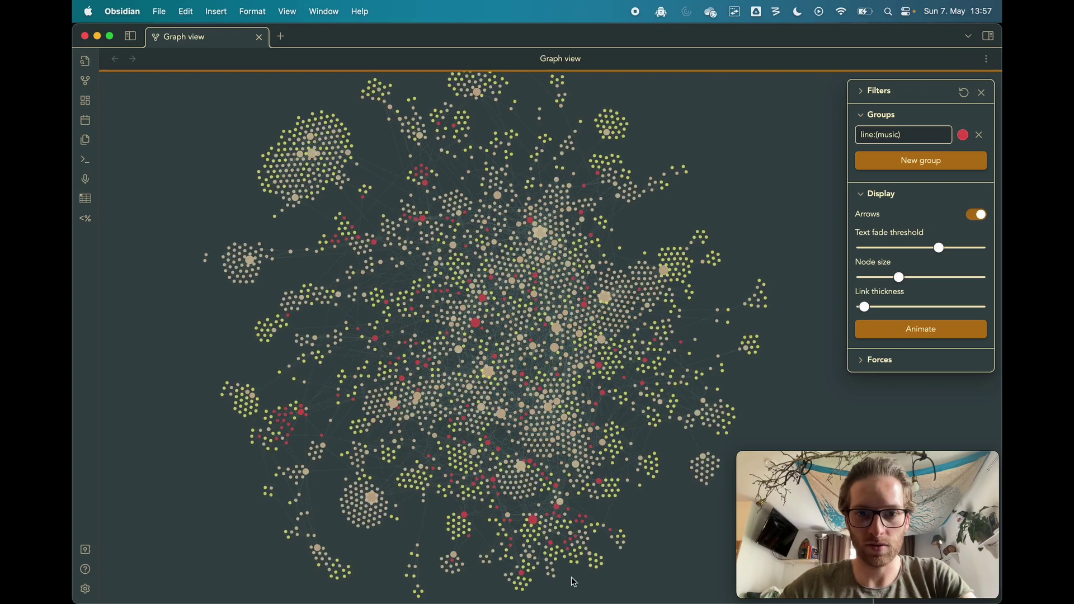
{"action": "left_click_drag", "start_coordinate": [535, 526], "coordinate": [358, 577]}
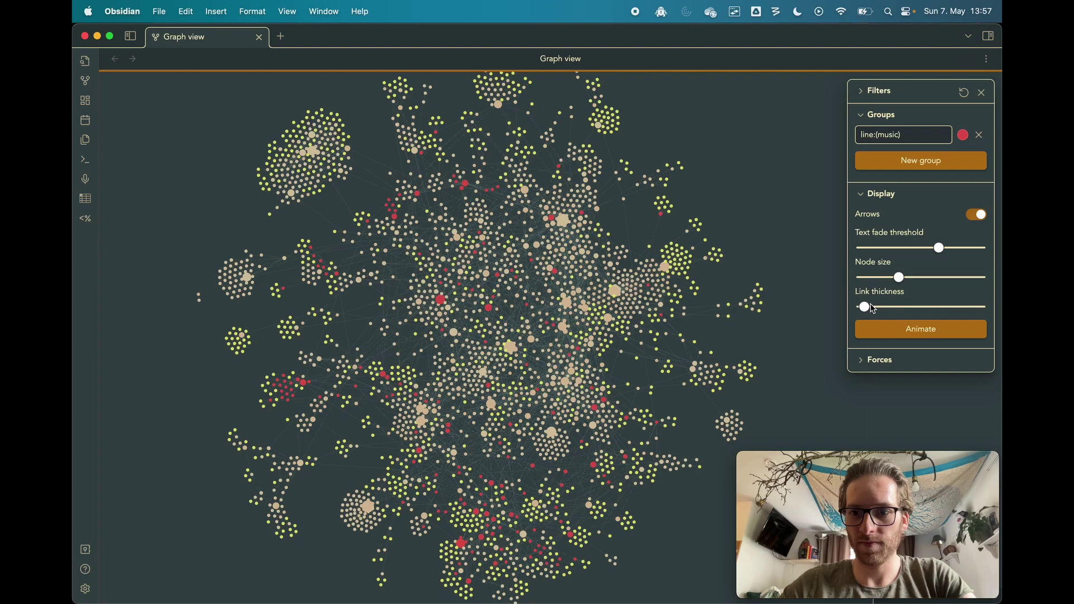
{"action": "mouse_move", "coordinate": [864, 306]}
{"action": "left_mouse_down"}
{"action": "mouse_move", "coordinate": [892, 278]}
{"action": "mouse_move", "coordinate": [879, 277]}
{"action": "mouse_move", "coordinate": [882, 311]}
{"action": "left_mouse_up"}
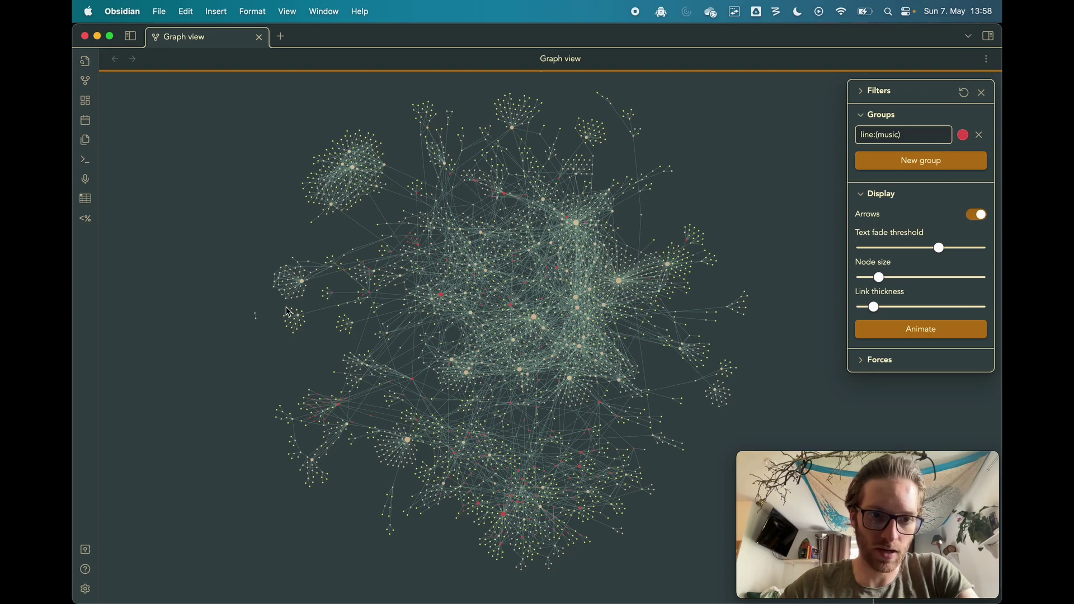
Zoom in on the graph and recentre the red music cluster in view.
{"action": "scroll", "coordinate": [240, 361], "scroll_direction": "up", "scroll_amount": 5}
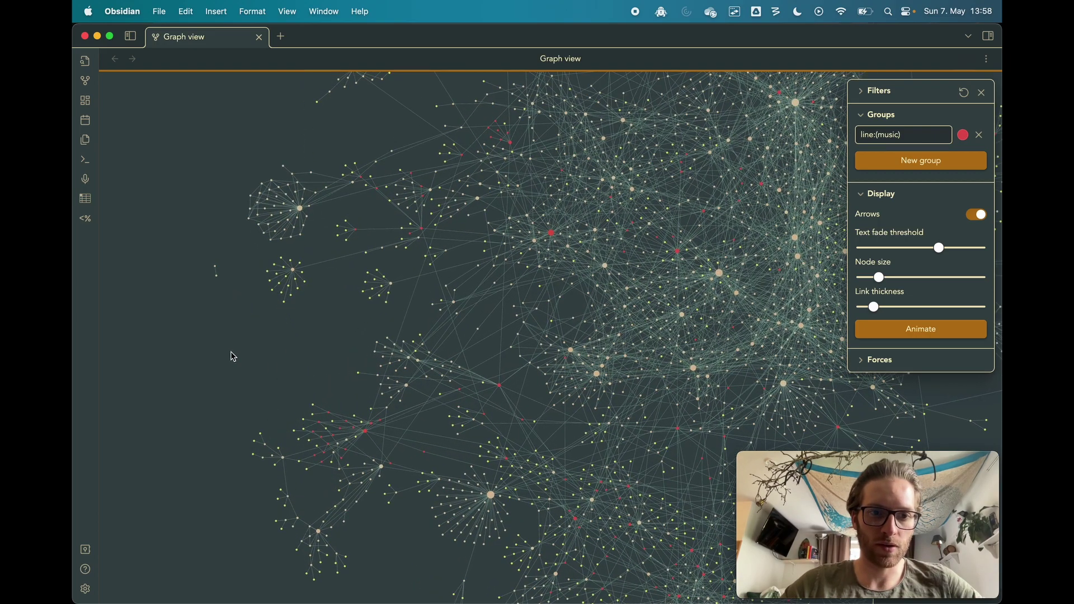
{"action": "scroll", "coordinate": [234, 357], "scroll_direction": "up", "scroll_amount": 5}
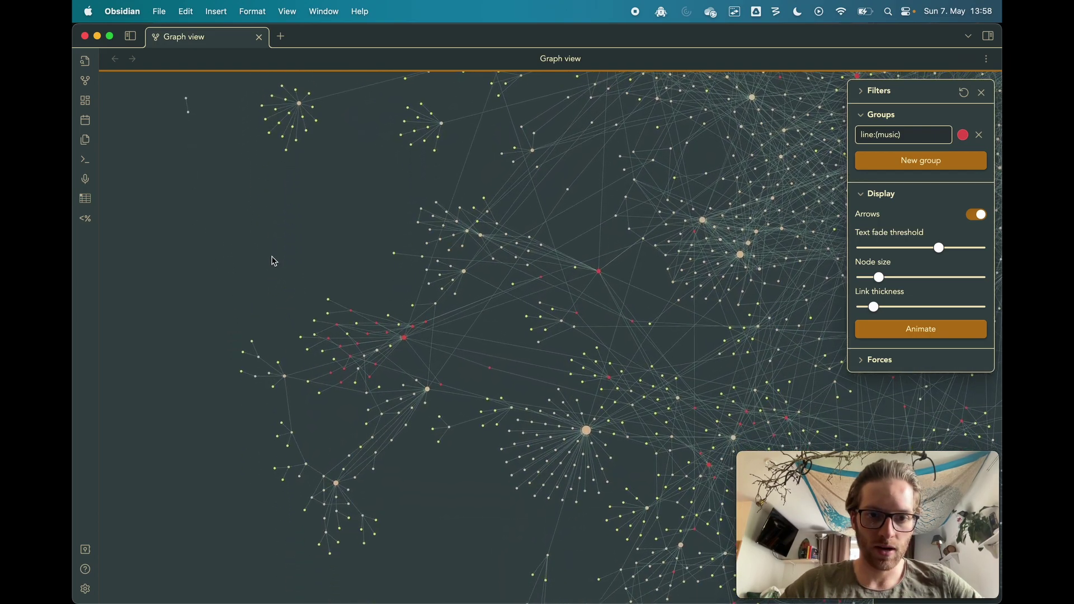
{"action": "scroll", "coordinate": [331, 208], "scroll_direction": "up", "scroll_amount": 3}
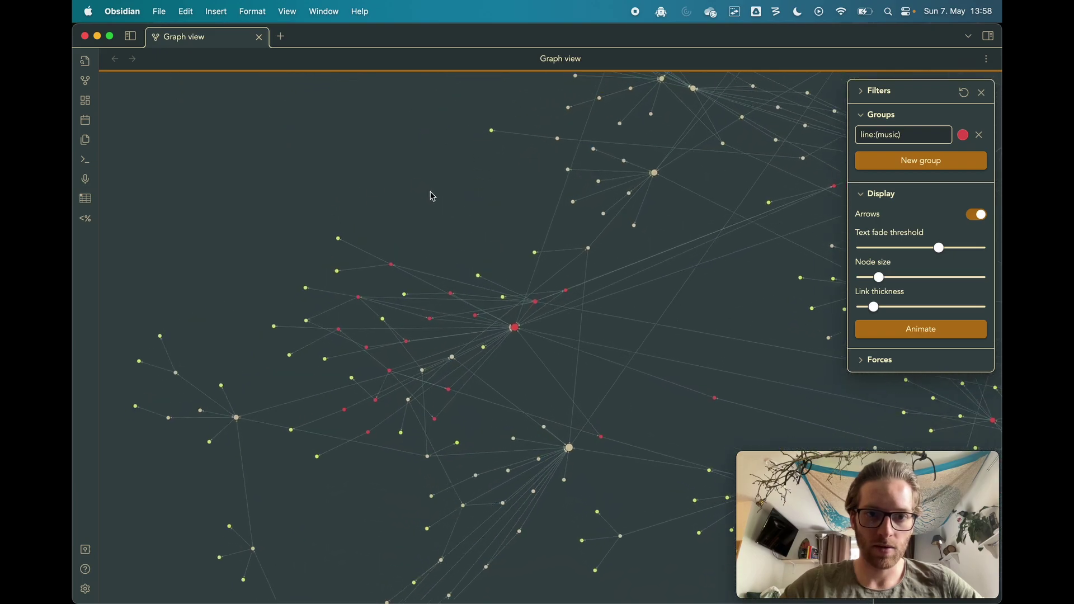
{"action": "left_click_drag", "start_coordinate": [487, 244], "coordinate": [508, 216]}
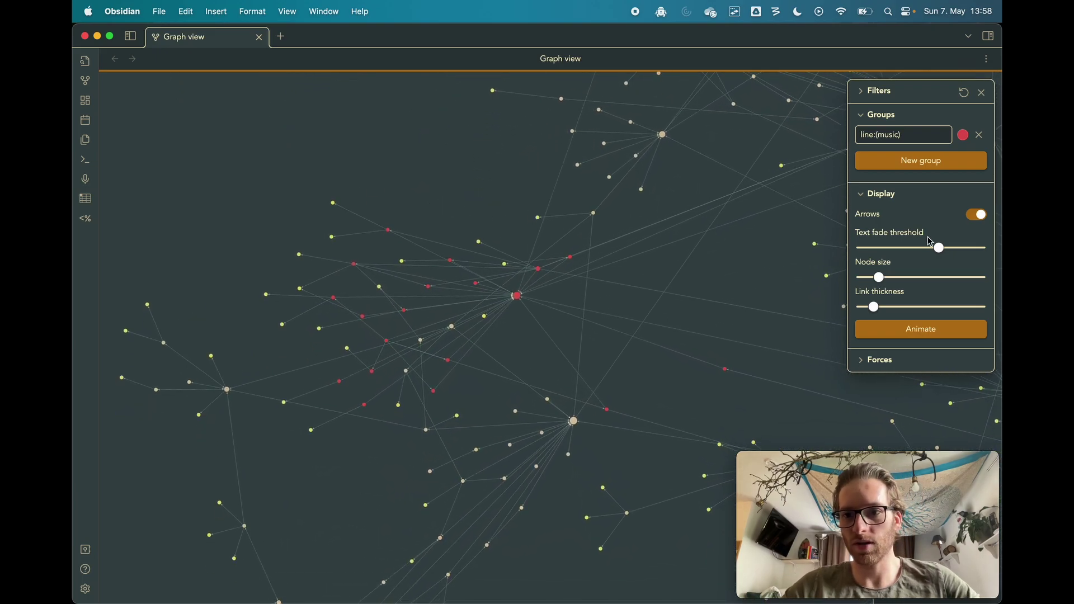
Lower the text fade threshold to about 0.30 so note labels show, then pan the graph.
{"action": "mouse_move", "coordinate": [942, 252]}
{"action": "mouse_move", "coordinate": [942, 252]}
{"action": "left_mouse_down"}
{"action": "mouse_move", "coordinate": [926, 251]}
{"action": "mouse_move", "coordinate": [952, 252]}
{"action": "mouse_move", "coordinate": [928, 250]}
{"action": "left_mouse_up"}
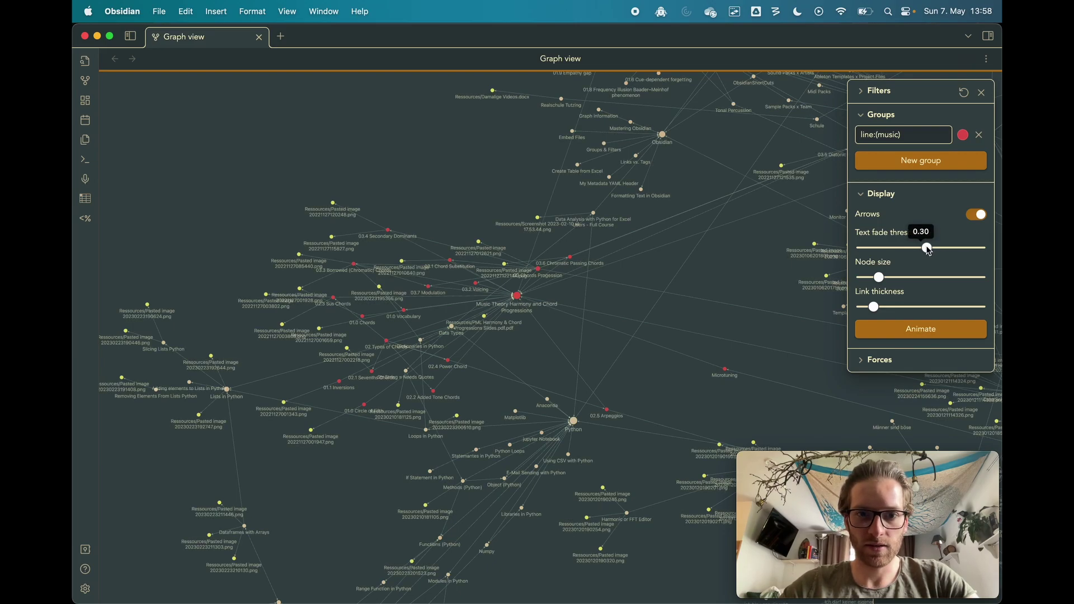
{"action": "left_click_drag", "start_coordinate": [470, 205], "coordinate": [480, 185]}
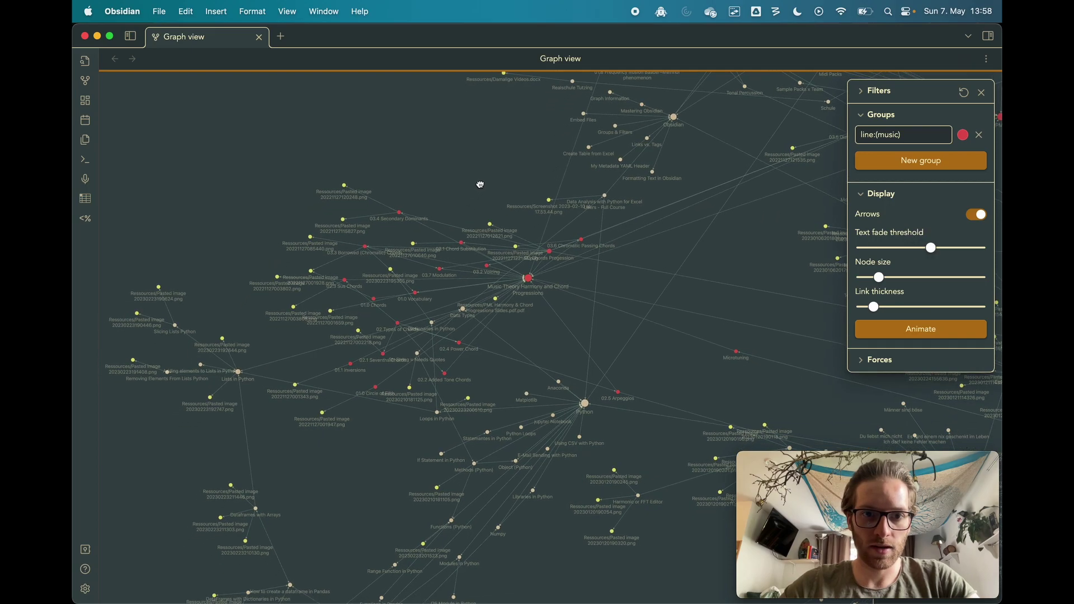
In the graph Filters, switch Attachments off and Orphans on.
{"action": "left_click", "coordinate": [878, 91]}
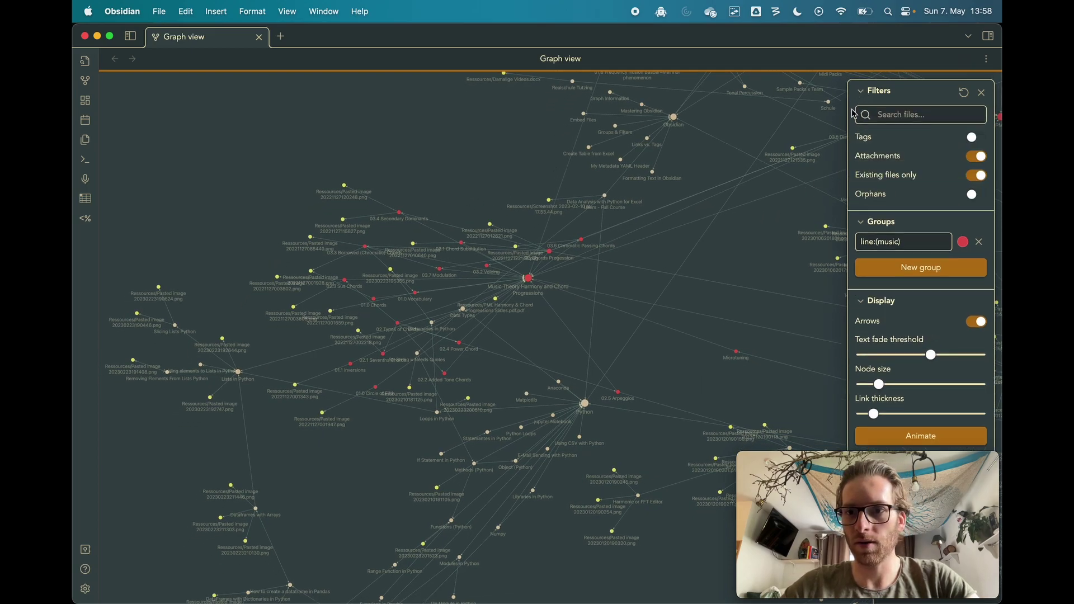
{"action": "left_click", "coordinate": [978, 158]}
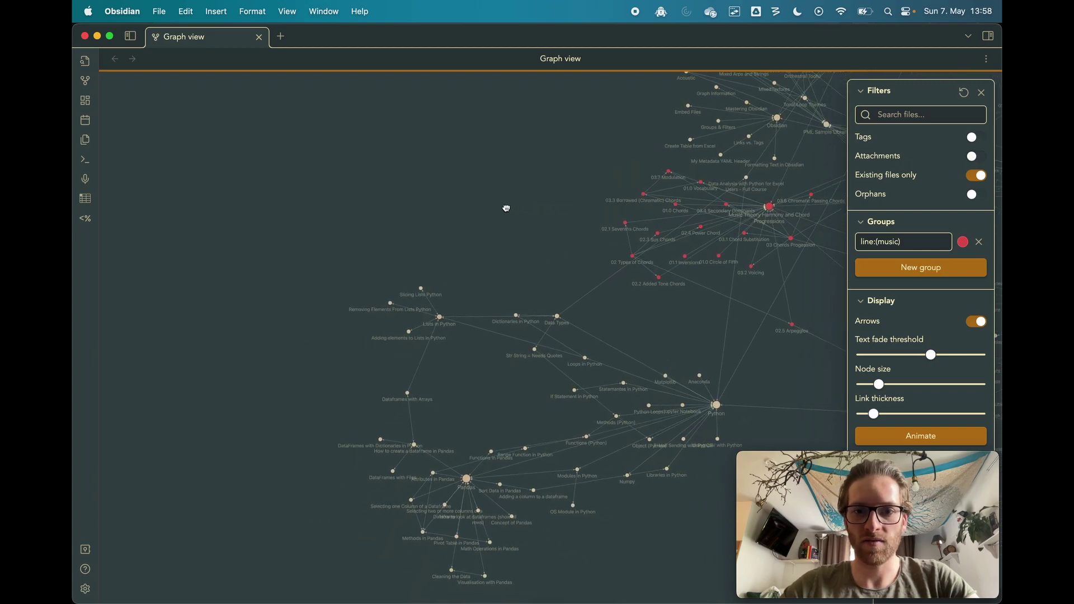
{"action": "left_click", "coordinate": [976, 195]}
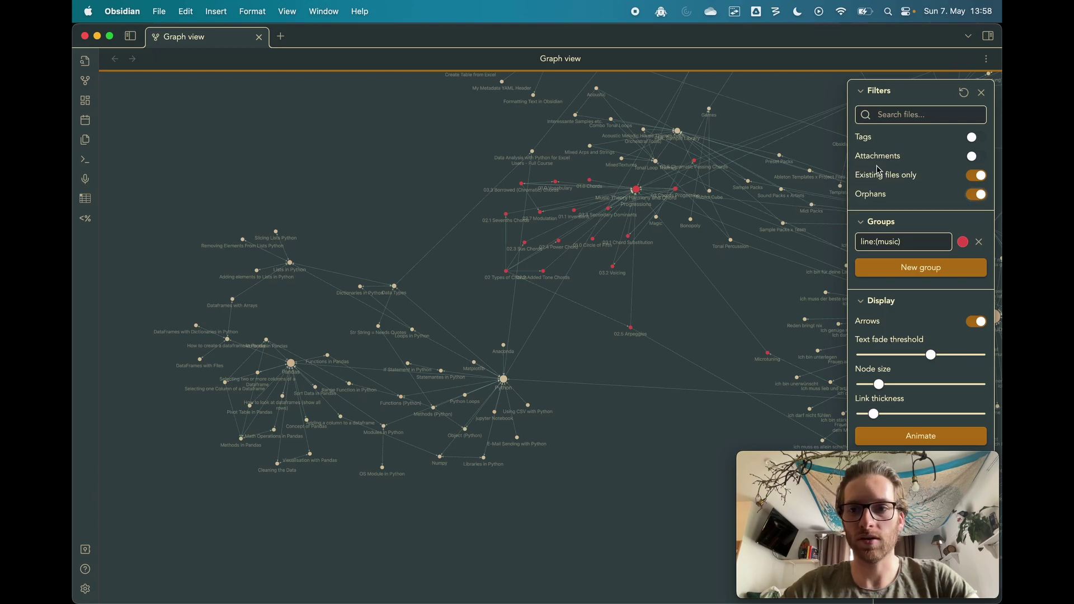
Collapse the Filters and Groups sections, then reposition and zoom in on the graph cluster.
{"action": "left_click", "coordinate": [867, 92]}
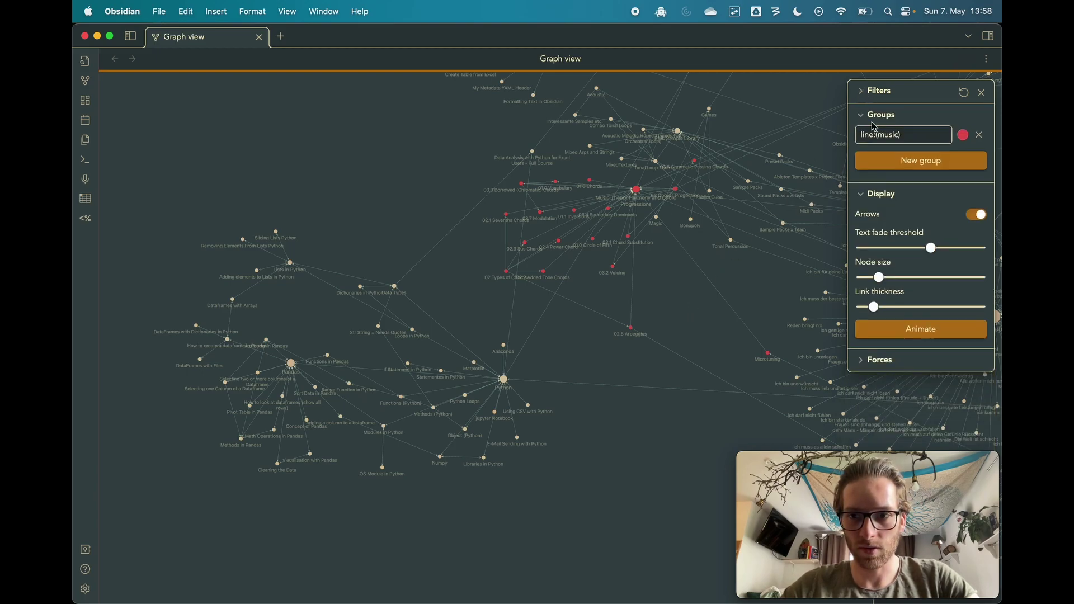
{"action": "left_click", "coordinate": [866, 115]}
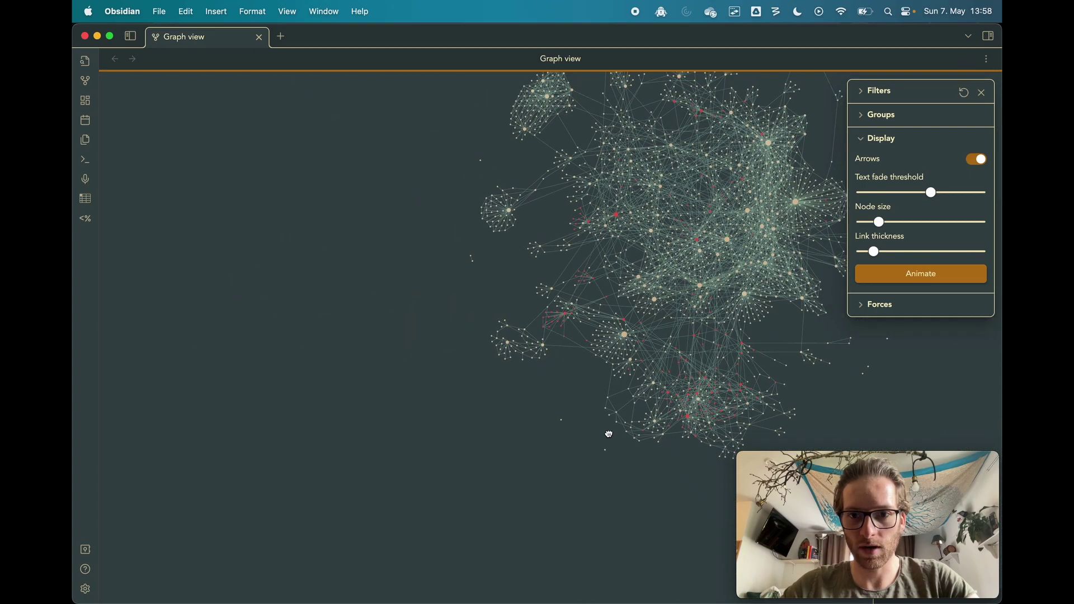
{"action": "left_click_drag", "start_coordinate": [613, 434], "coordinate": [549, 388]}
{"action": "scroll", "coordinate": [549, 386], "scroll_direction": "up", "scroll_amount": 5}
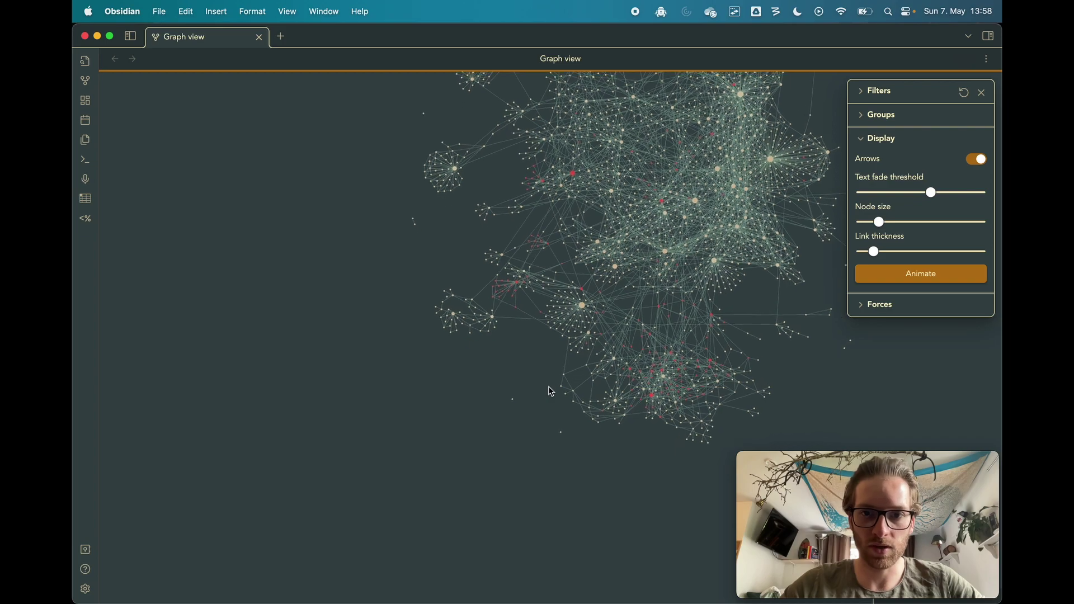
{"action": "scroll", "coordinate": [497, 359], "scroll_direction": "up", "scroll_amount": 5}
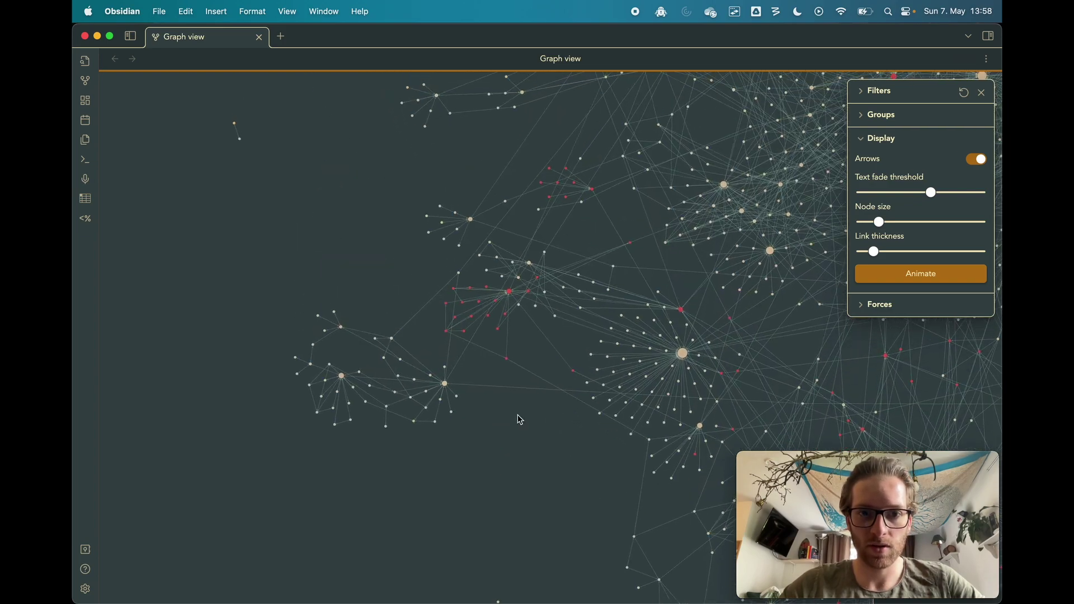
{"action": "scroll", "coordinate": [468, 350], "scroll_direction": "up", "scroll_amount": 6}
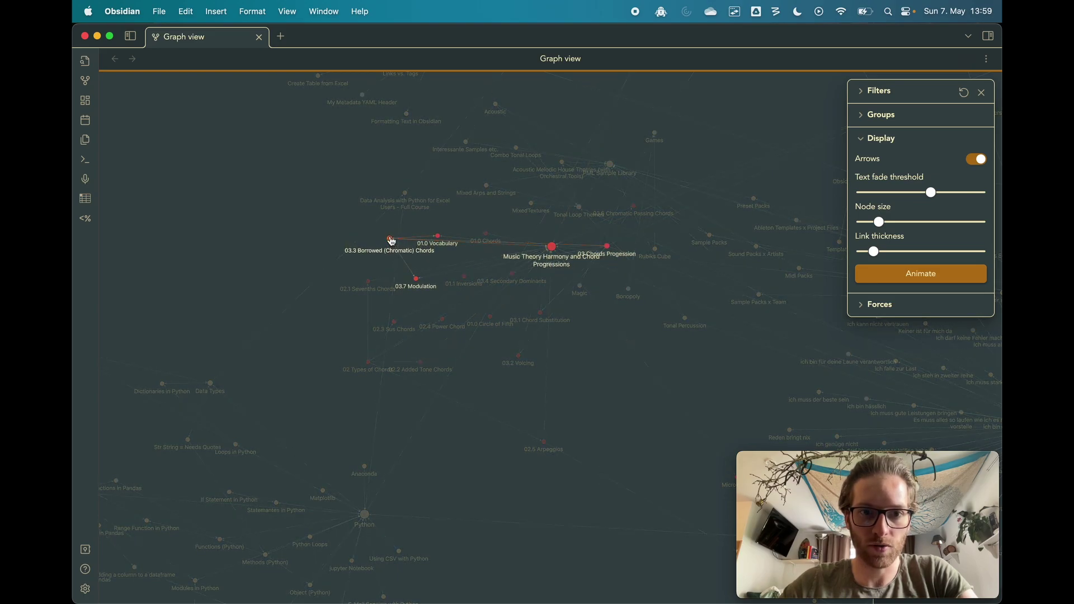
Zoom out and drag the whole linked note network into the middle of the view.
{"action": "scroll", "coordinate": [601, 392], "scroll_direction": "down", "scroll_amount": 4}
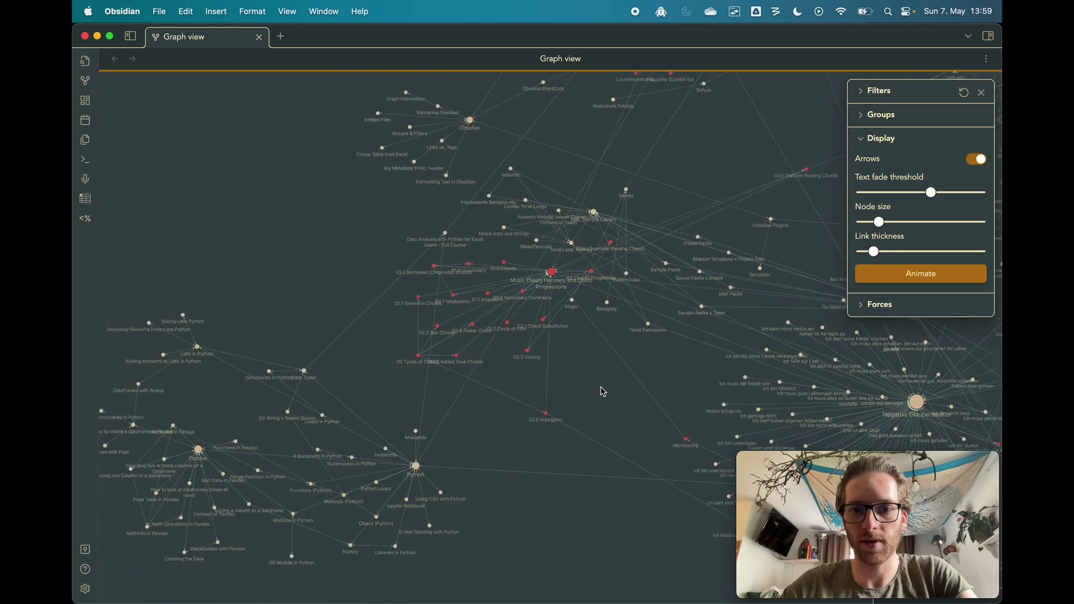
{"action": "scroll", "coordinate": [602, 391], "scroll_direction": "down", "scroll_amount": 6}
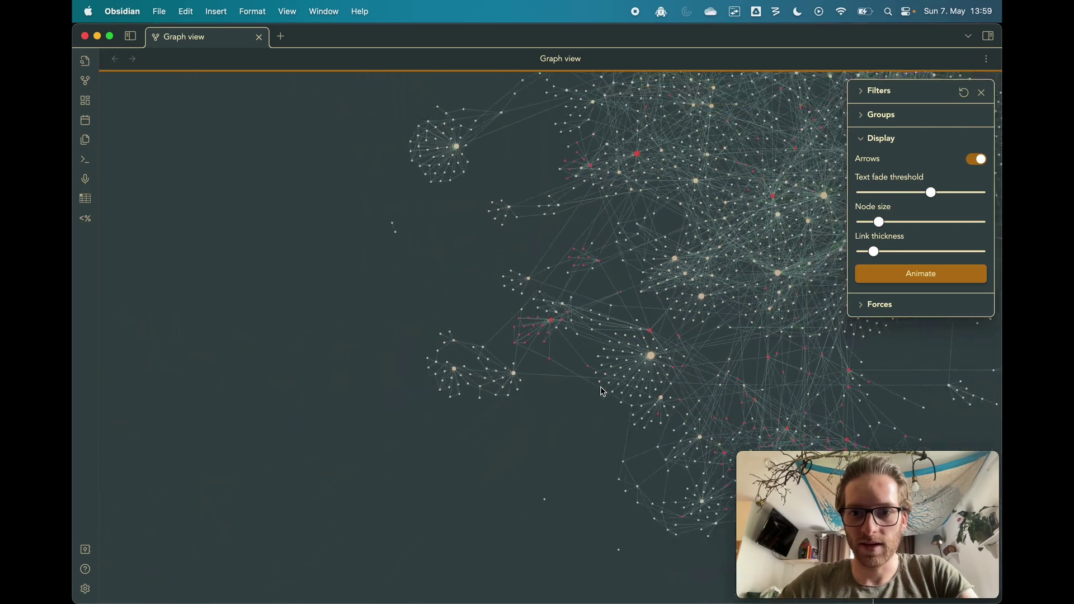
{"action": "left_click_drag", "start_coordinate": [593, 391], "coordinate": [474, 447]}
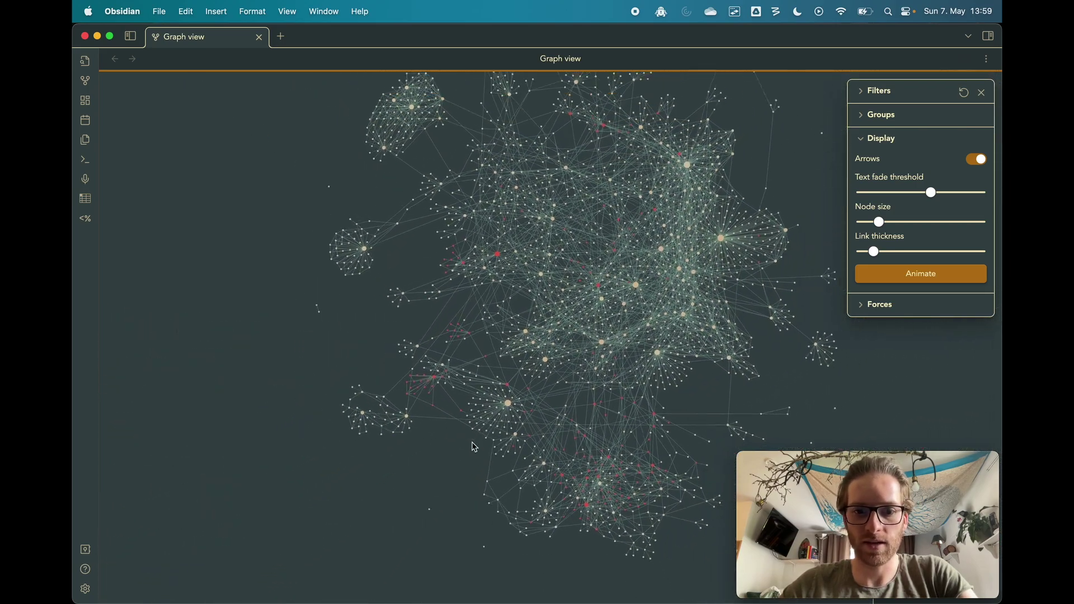